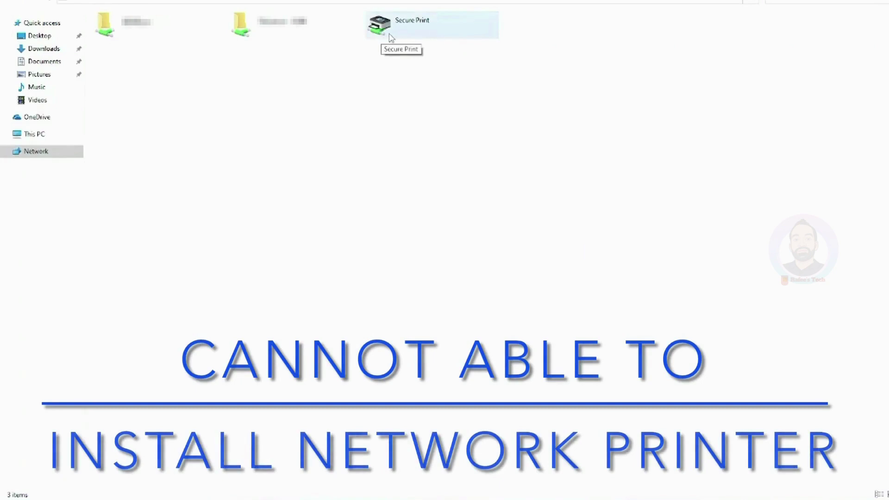
# Step: Try to connect to the shared Secure Print network printer and expand the connection error details
pyautogui.doubleClick(390, 37)
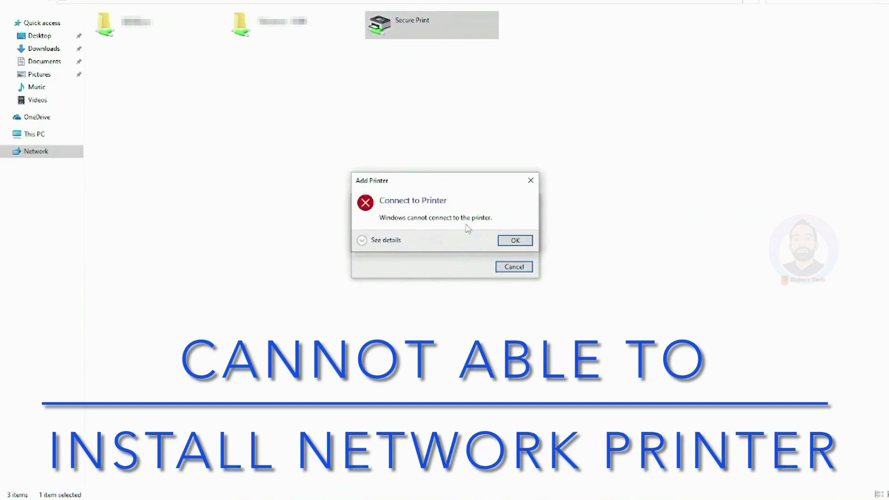
pyautogui.click(363, 243)
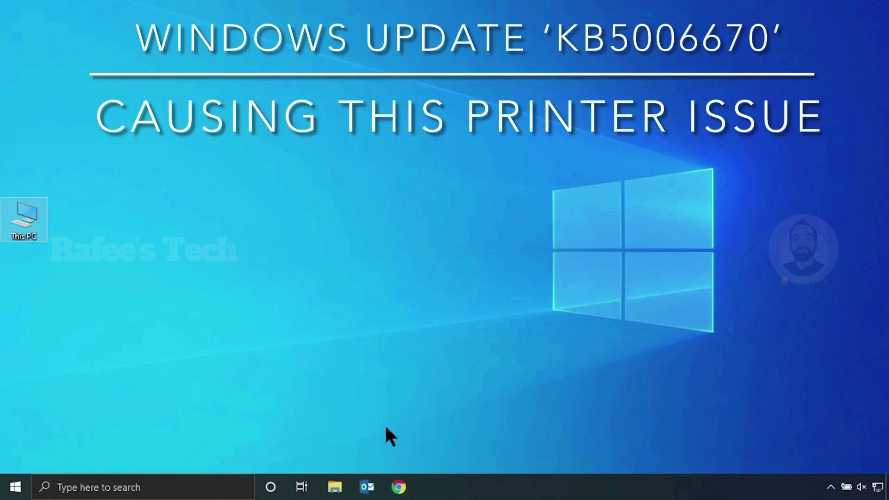
# Step: Open the Windows Update history in the Update & Security settings and review the installed quality updates
pyautogui.click(14, 487)
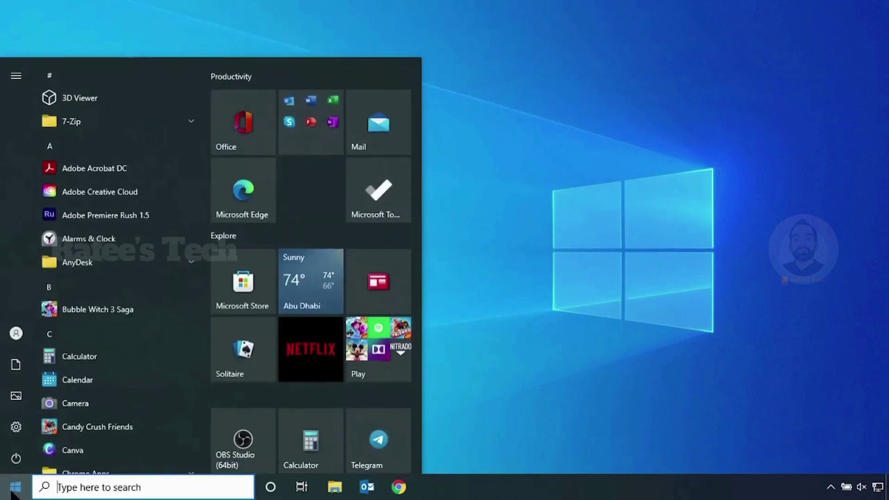
pyautogui.click(16, 434)
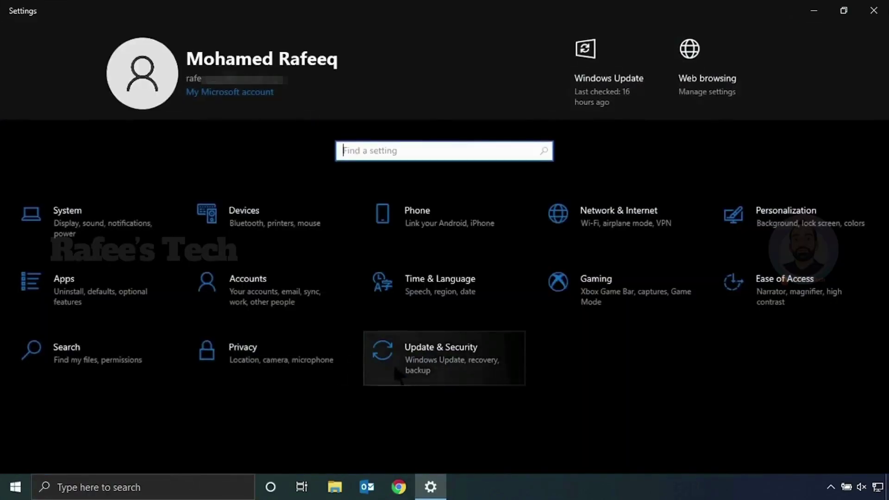
pyautogui.click(439, 368)
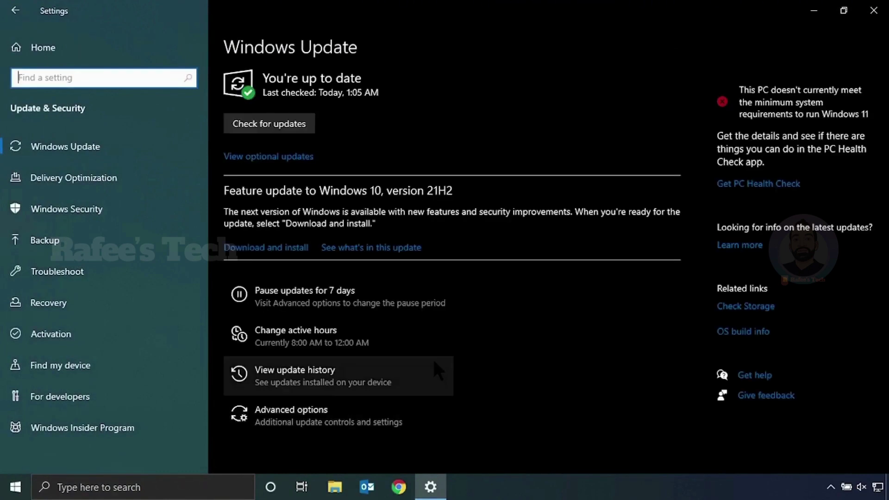
pyautogui.click(305, 385)
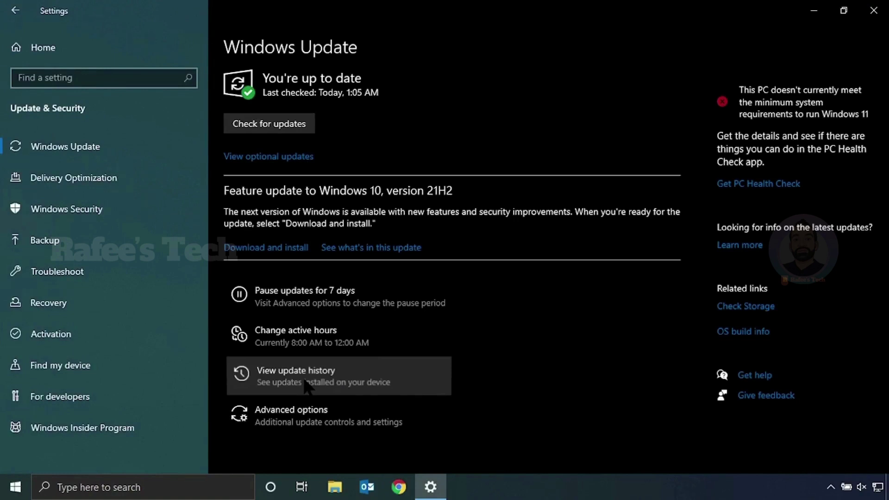
pyautogui.click(307, 387)
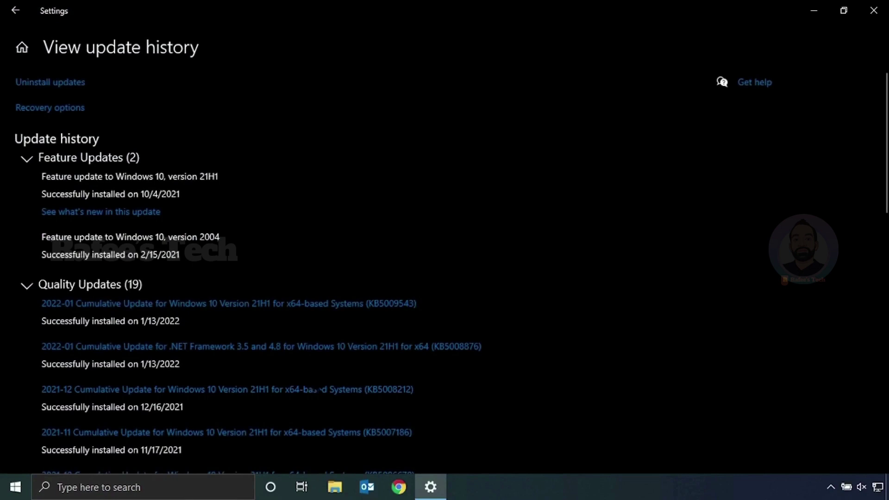
pyautogui.scroll(-1, 444, 250)
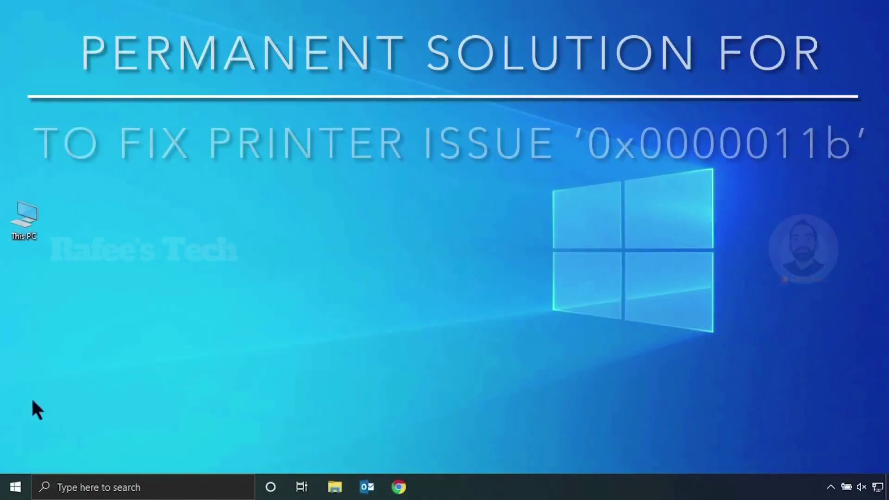
# Step: In Printers & scanners, start adding an unlisted printer as a local or network printer with manual settings
pyautogui.click(14, 486)
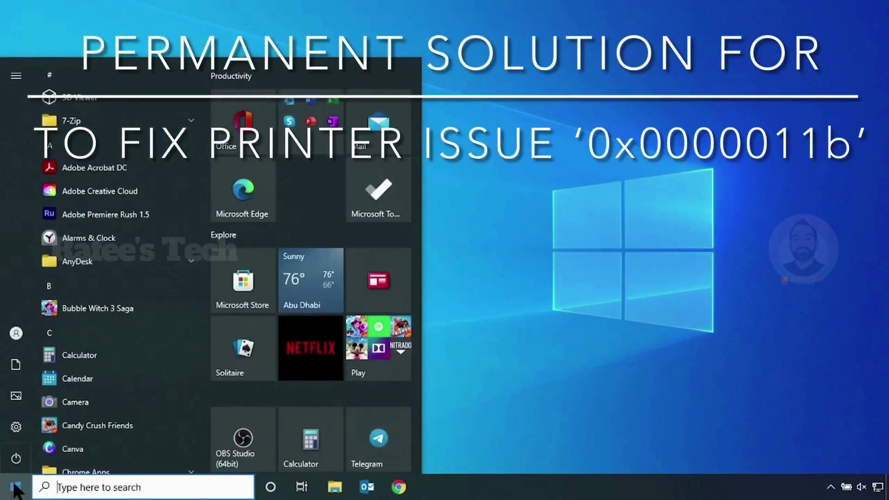
pyautogui.write('PRIN')
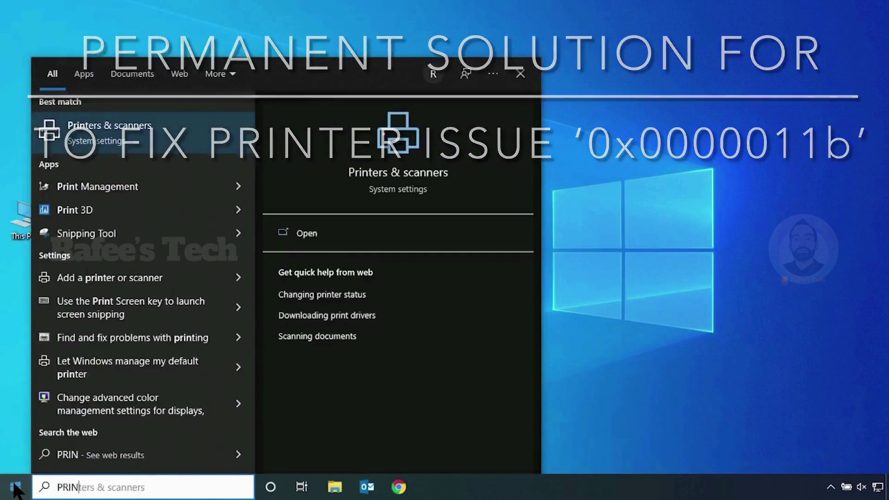
pyautogui.click(94, 139)
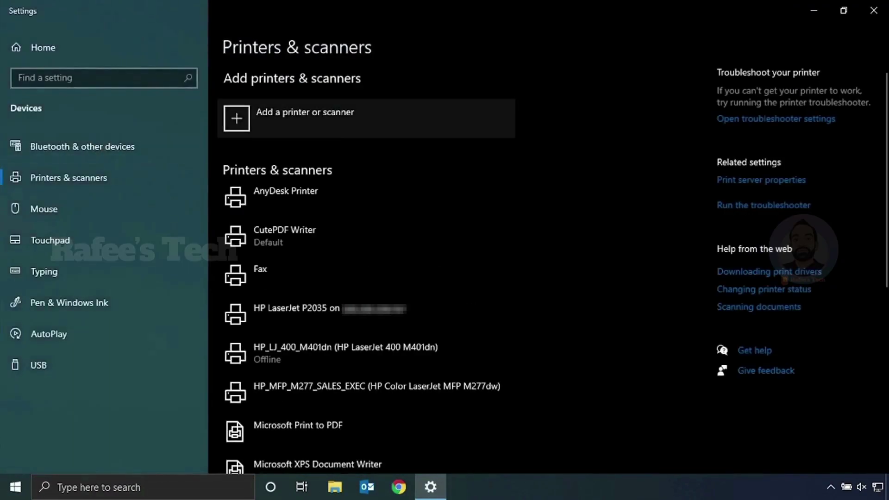
pyautogui.click(248, 130)
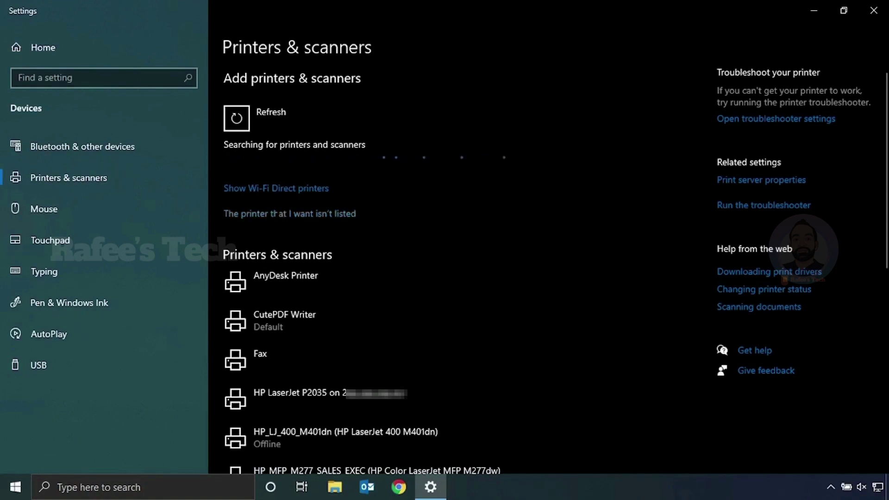
pyautogui.click(274, 214)
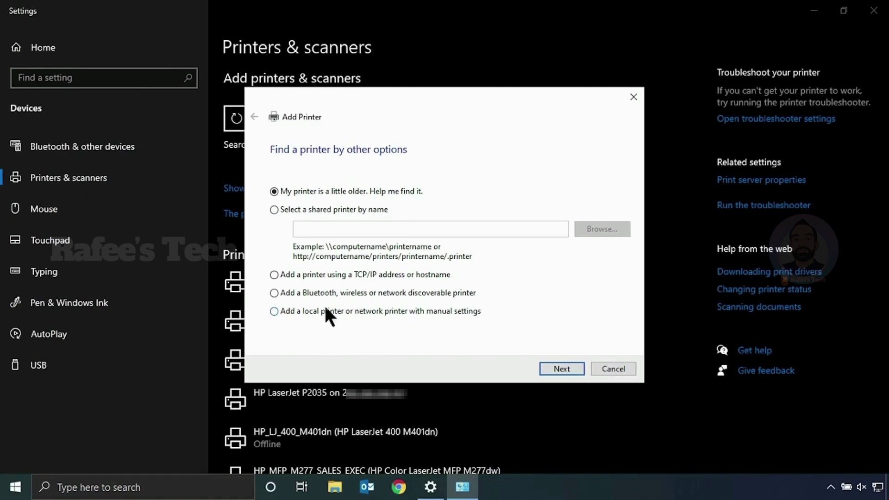
pyautogui.click(274, 311)
pyautogui.click(544, 363)
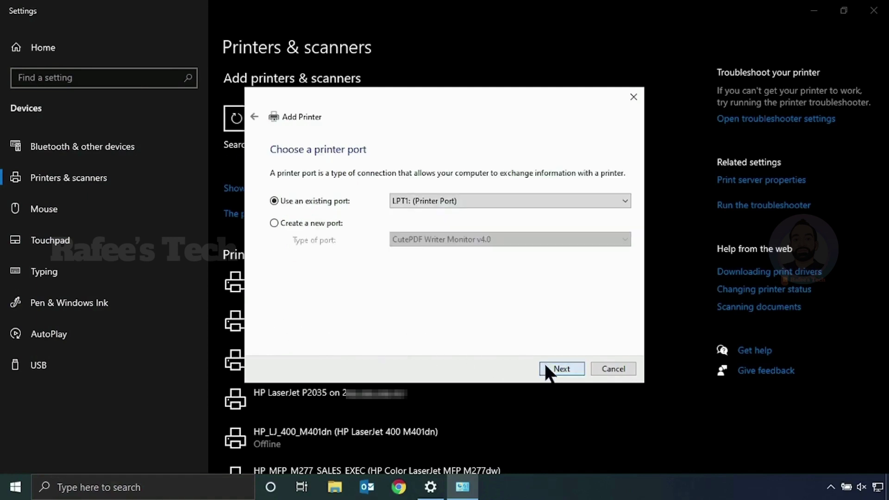
# Step: Create a new Standard TCP/IP Port and enter the printer's IP address for it
pyautogui.click(274, 223)
pyautogui.click(454, 240)
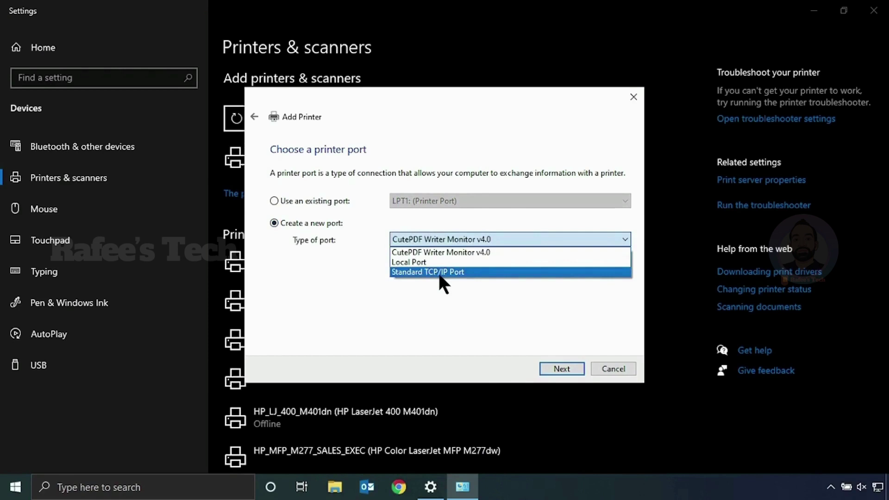
pyautogui.click(439, 273)
pyautogui.click(559, 370)
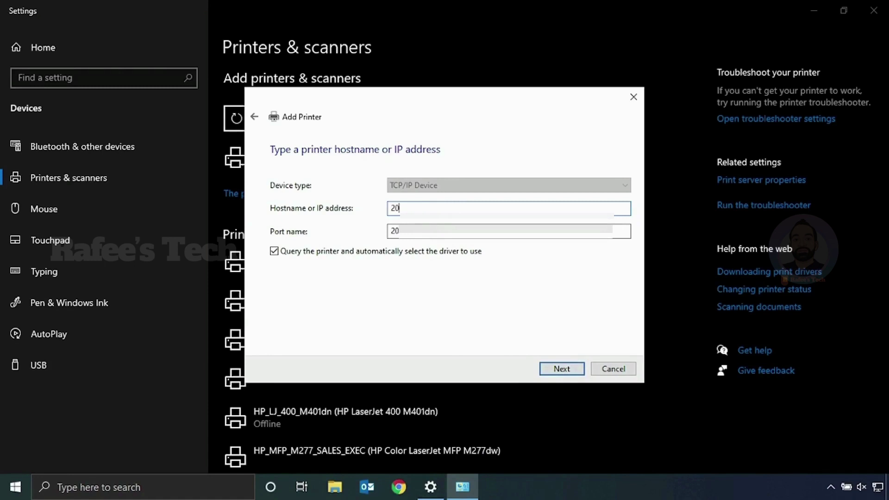
pyautogui.write('200.168.1.5')
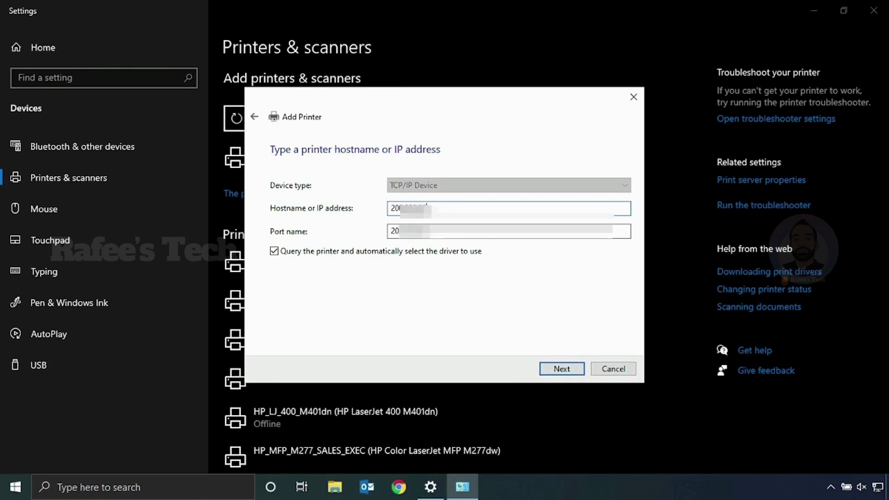
pyautogui.write('0')
pyautogui.click(561, 369)
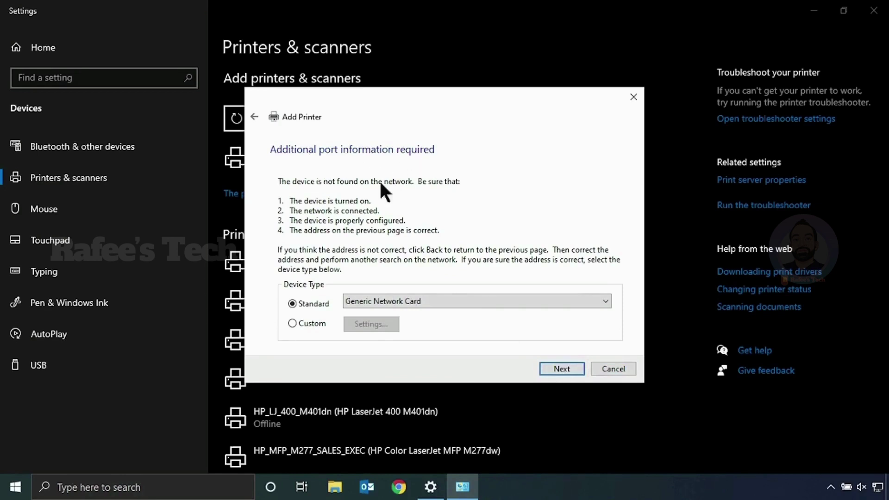
# Step: Set the port's device type to Custom and configure it with the LPR protocol and queue name SECURE
pyautogui.click(293, 322)
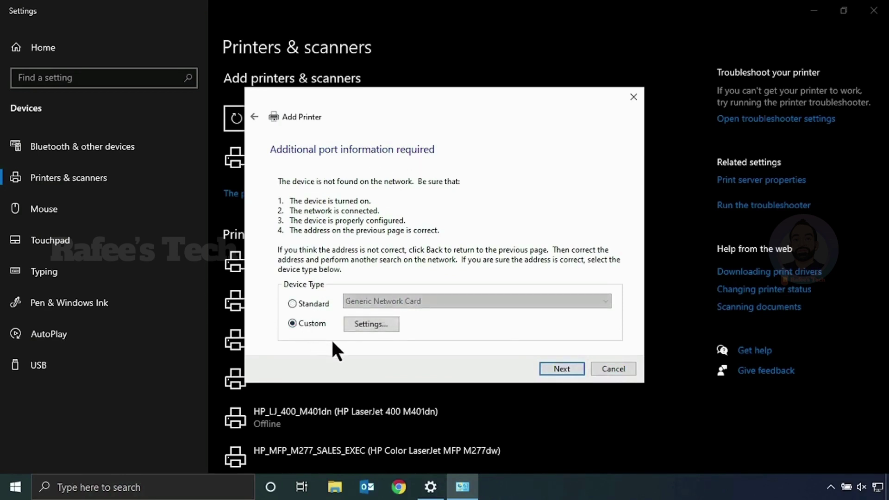
pyautogui.click(378, 324)
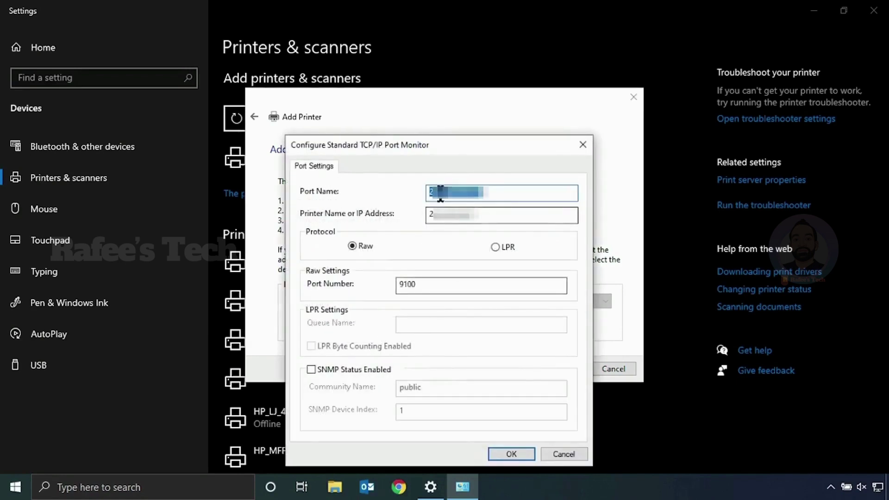
pyautogui.click(495, 247)
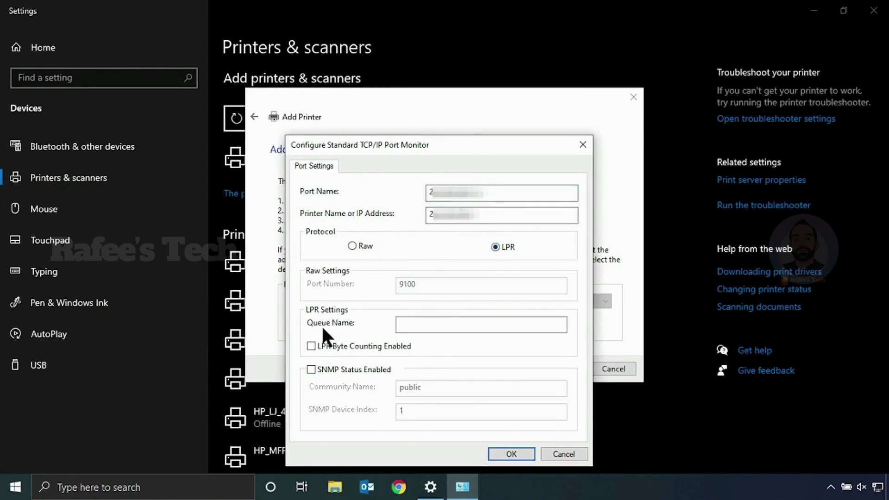
pyautogui.click(416, 325)
pyautogui.write('SECURE')
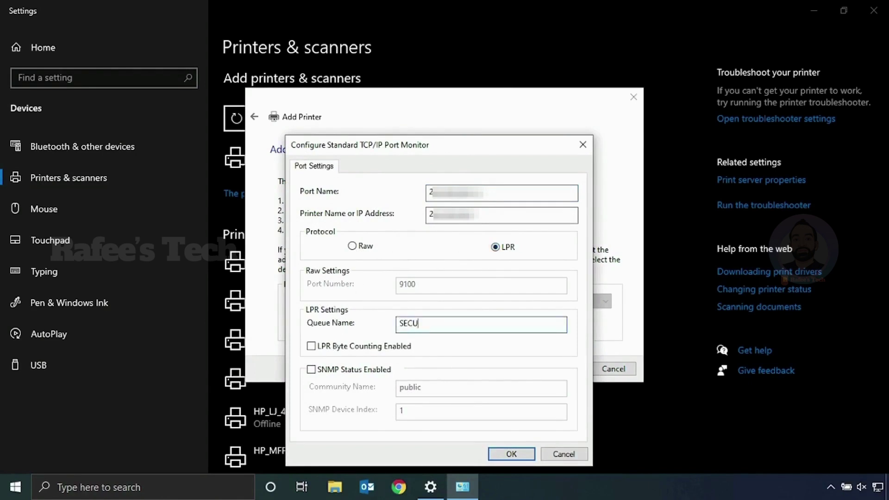
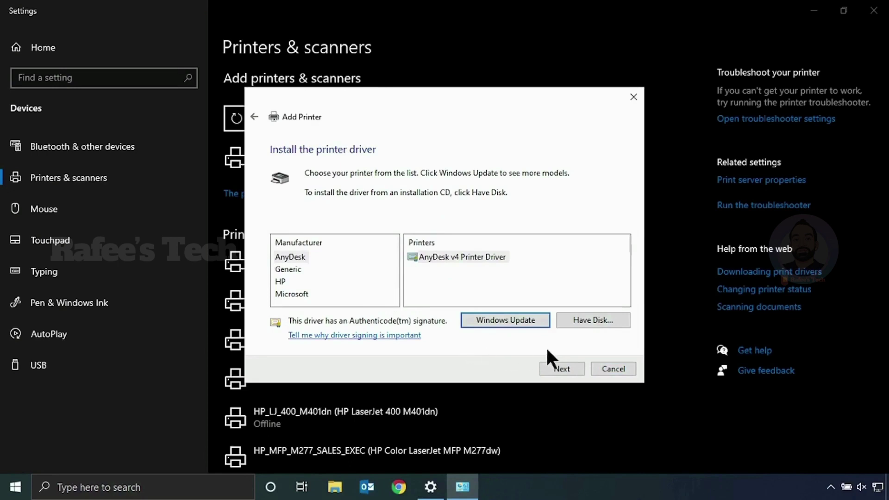
# Step: Load the printer driver from disk using the KOBS7JA_.inf file in Documents\DRIVER PRINT\Develop Driver\driver\win_x64
pyautogui.click(583, 319)
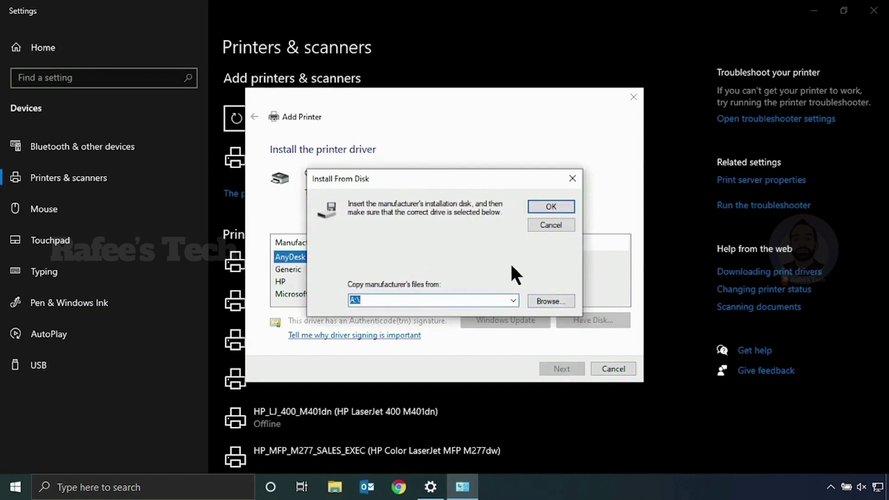
pyautogui.click(543, 301)
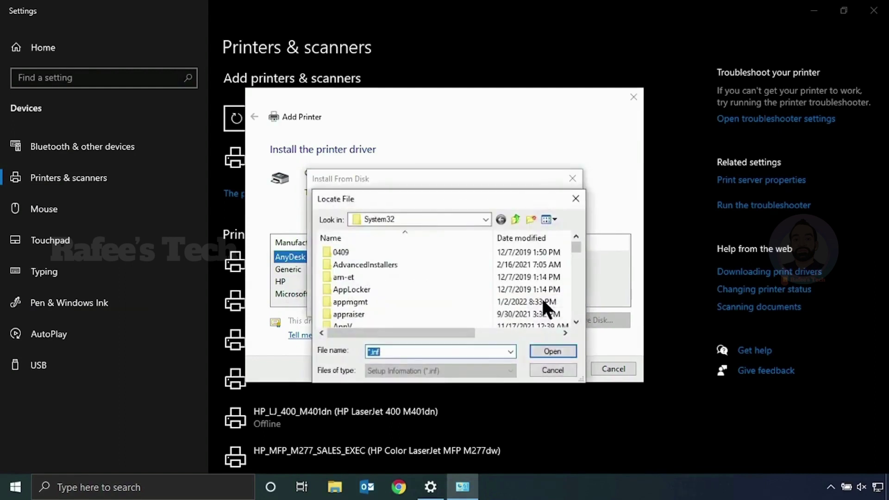
pyautogui.click(485, 219)
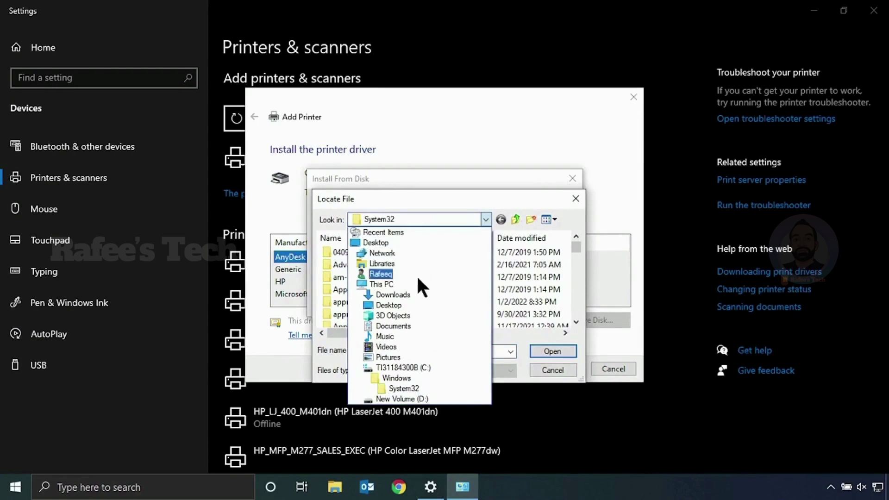
pyautogui.click(393, 318)
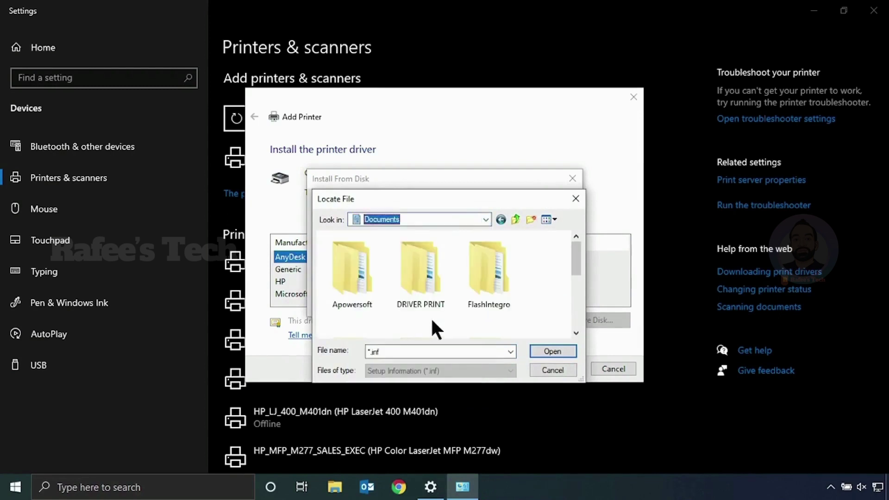
pyautogui.doubleClick(423, 295)
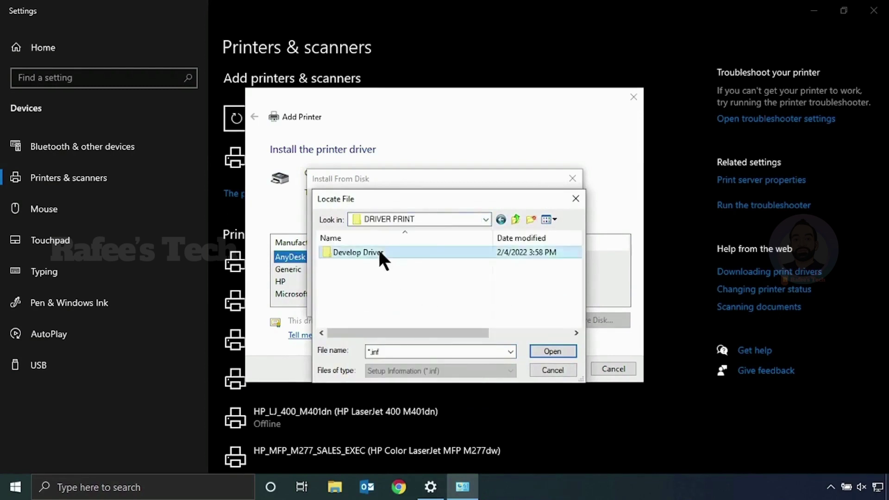
pyautogui.doubleClick(378, 250)
pyautogui.doubleClick(374, 251)
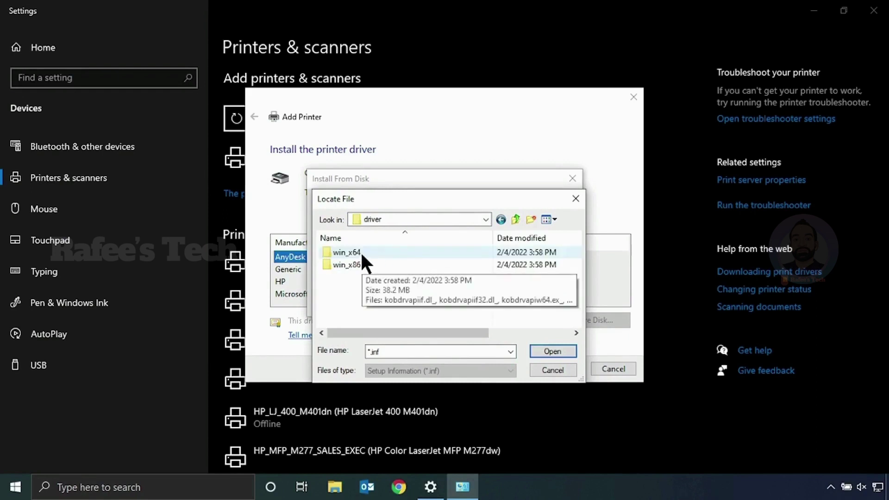
pyautogui.doubleClick(362, 251)
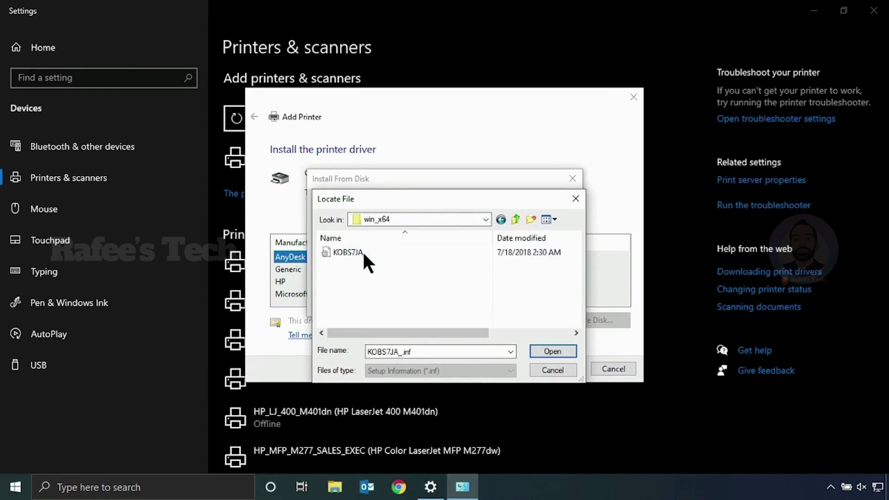
pyautogui.click(362, 251)
pyautogui.click(555, 351)
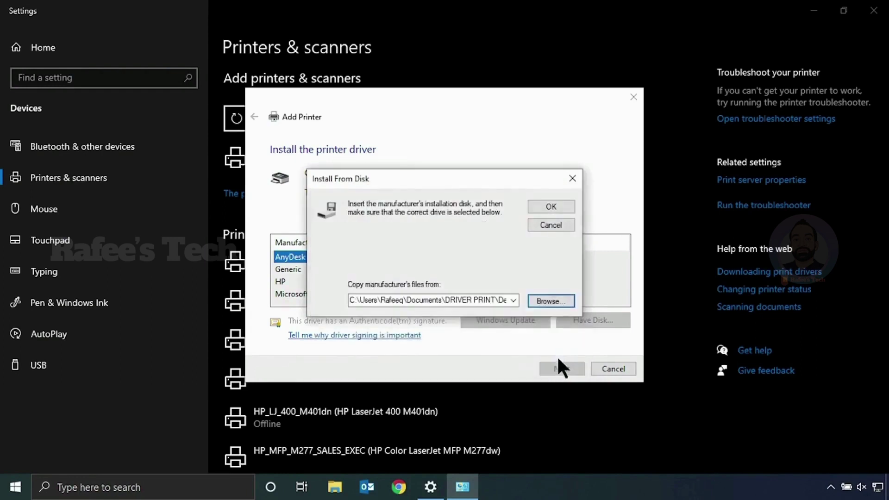
pyautogui.click(556, 206)
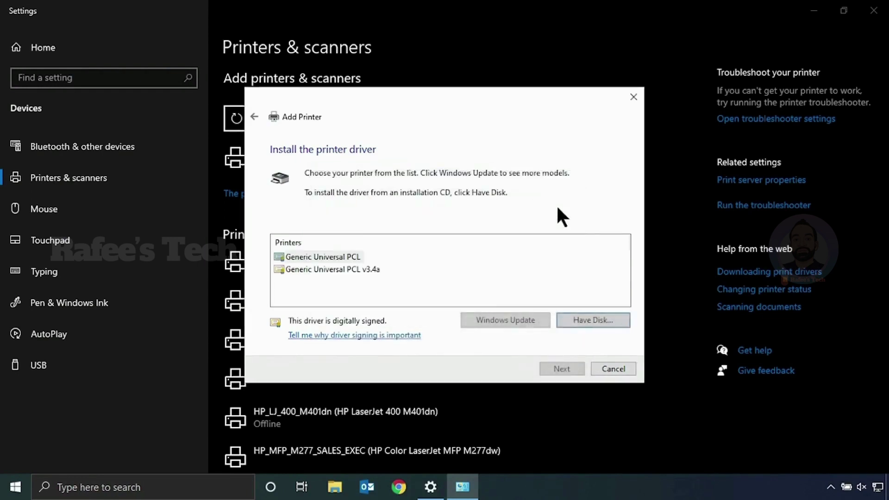
# Step: Choose the Generic Universal PCL driver, keep the currently installed driver version, and name the printer SECURE
pyautogui.click(561, 369)
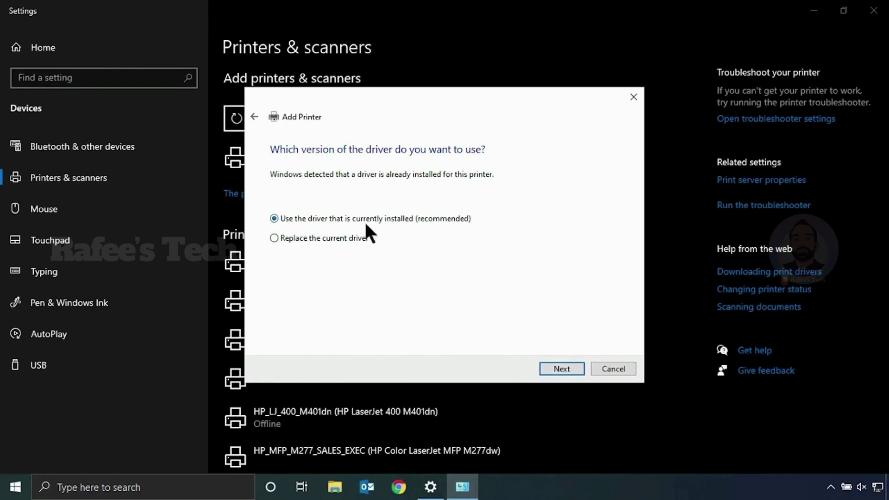
pyautogui.click(551, 368)
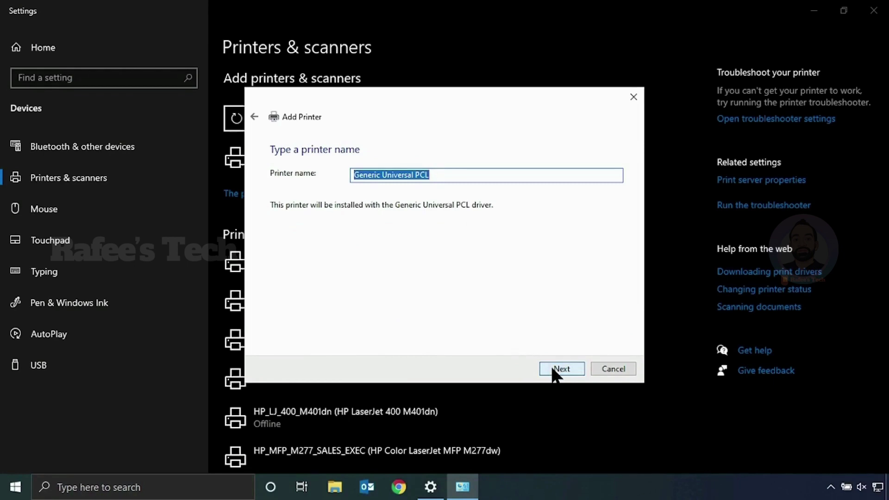
pyautogui.write('SECURE')
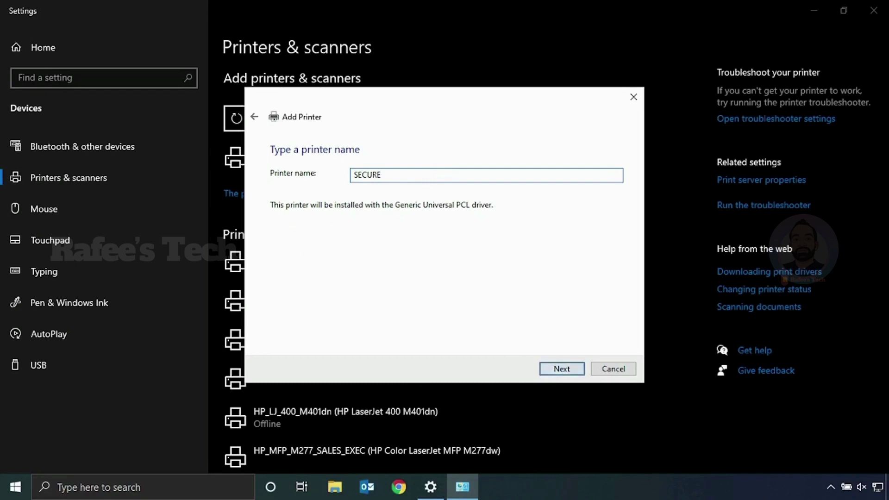
pyautogui.click(559, 370)
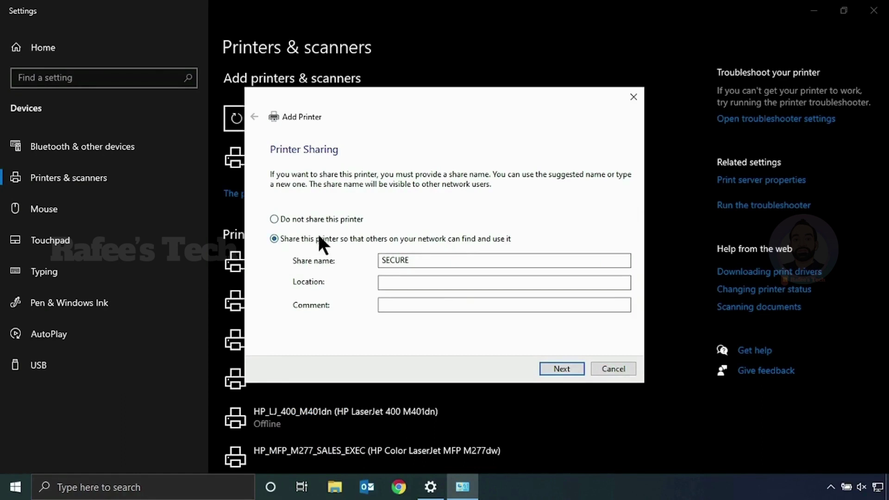
# Step: Leave the printer unshared and finish adding it as the default printer
pyautogui.click(296, 219)
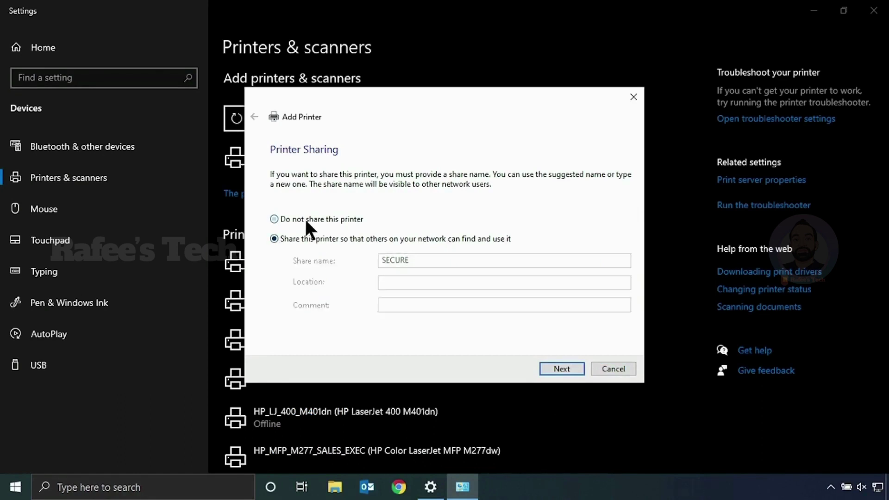
pyautogui.click(558, 368)
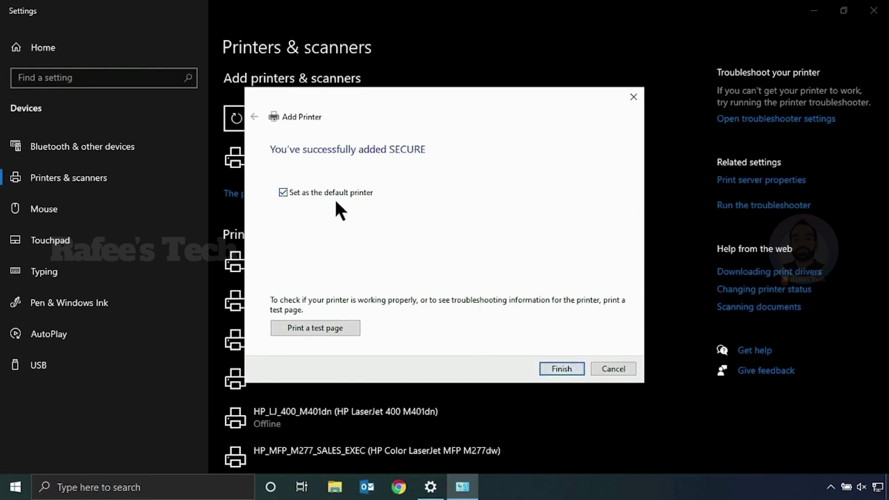
pyautogui.click(562, 369)
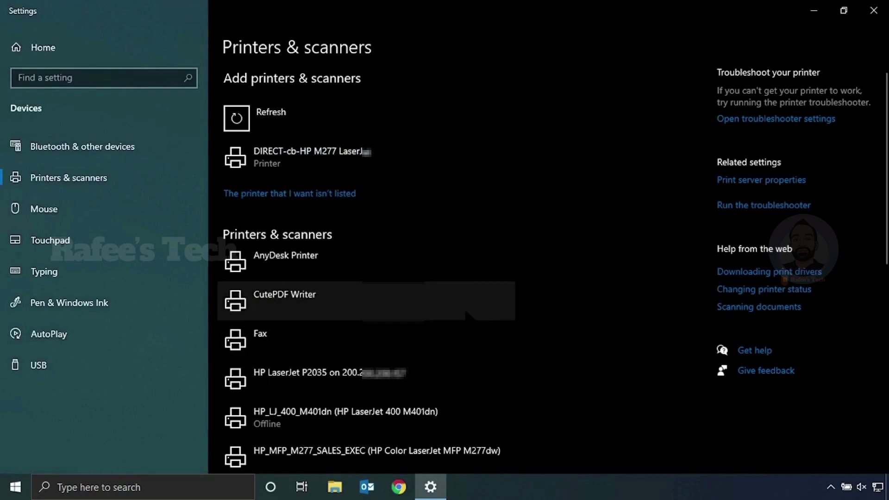
# Step: Select the SECURE printer in the list of installed printers to show its management options
pyautogui.scroll(-8, 447, 318)
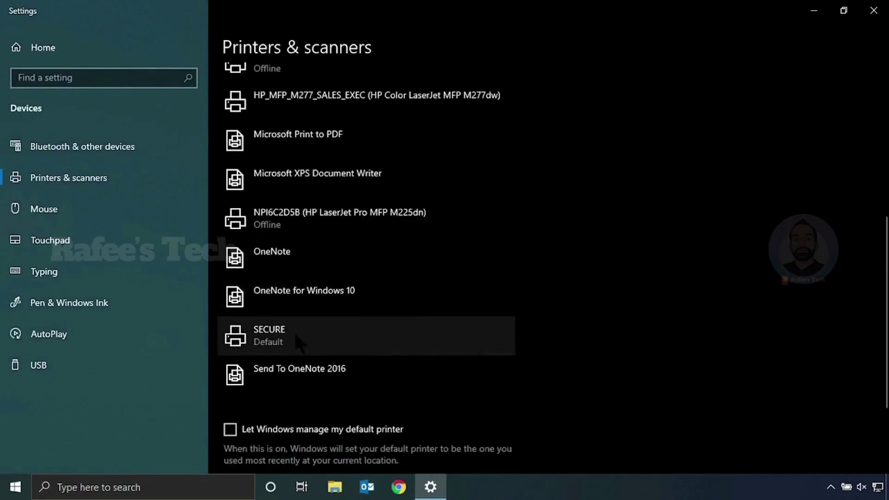
pyautogui.click(294, 333)
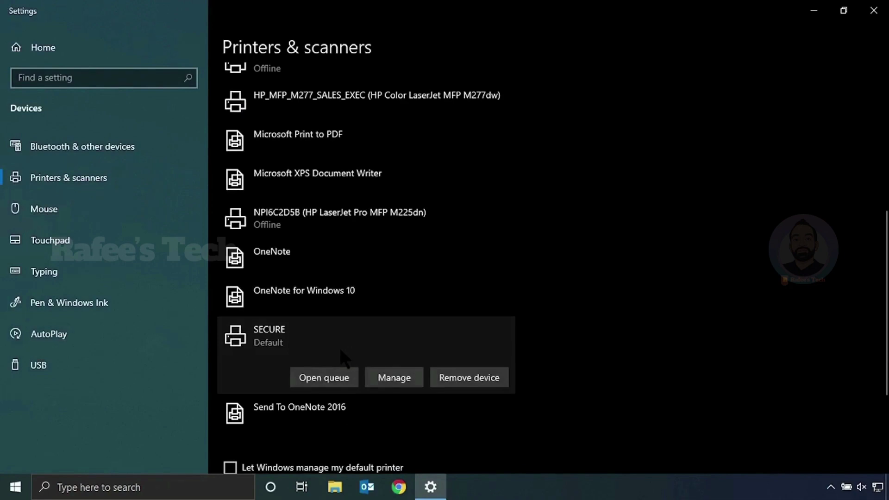